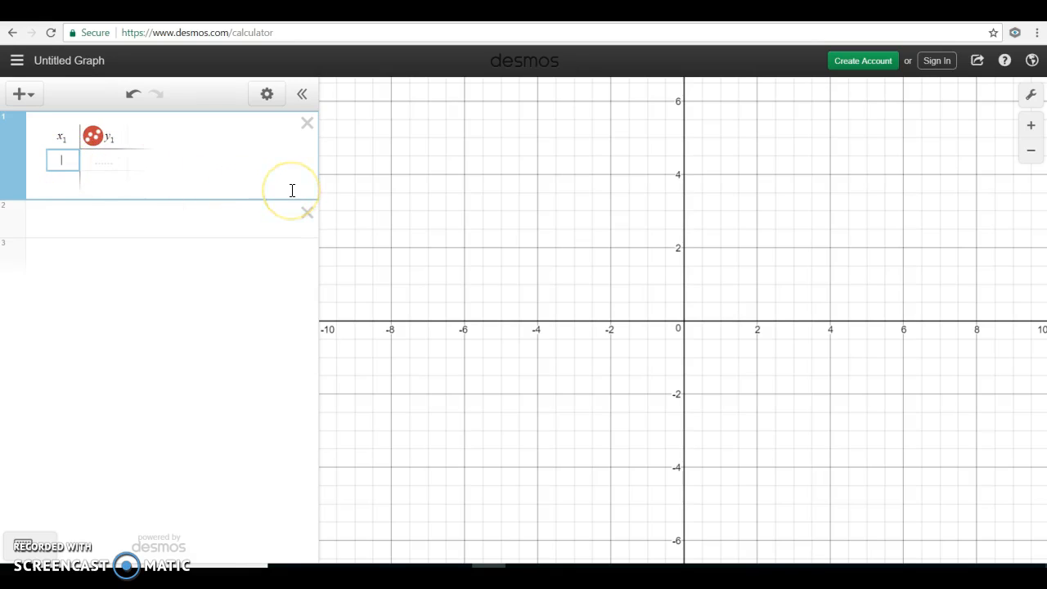
Enter the points (1, 3) and (2, 7) in the first two rows of the x₁/y₁ table.
type("1")
key("Tab")
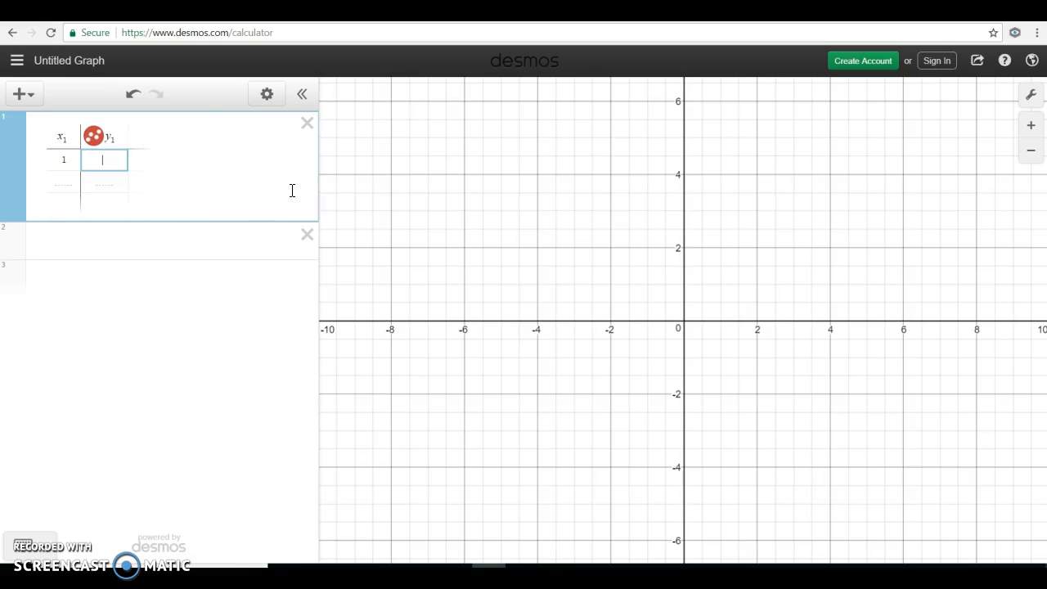
type("3")
key("Return")
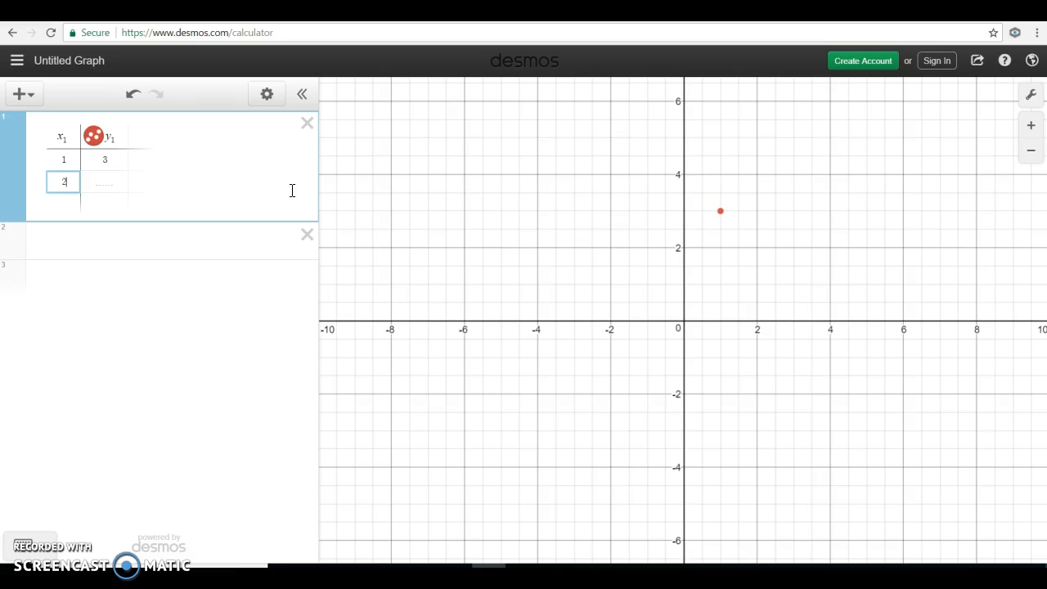
key("Tab")
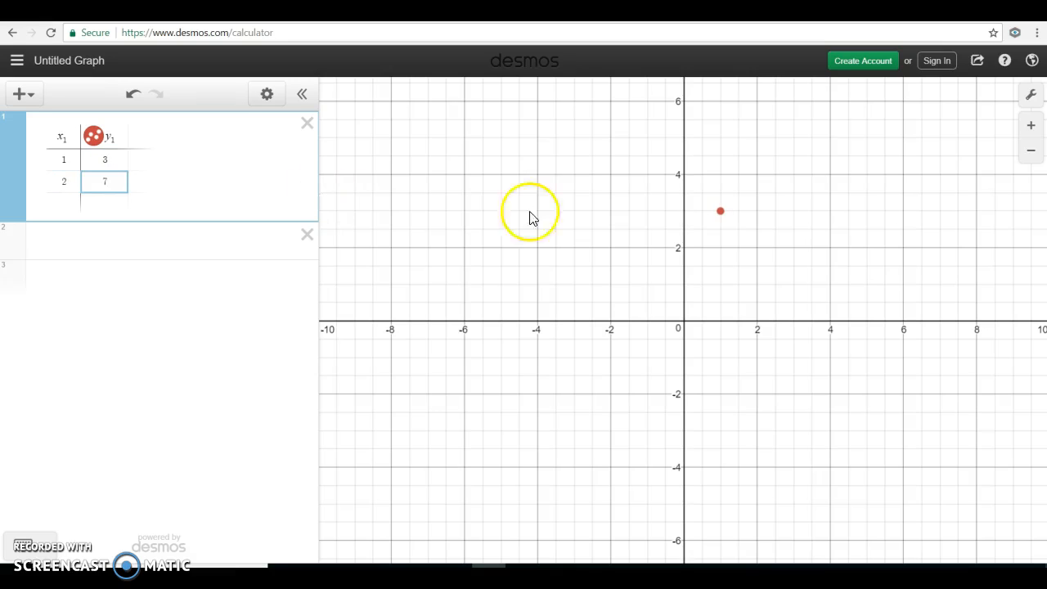
Add the points (3, 11) and (4, 15) to the x₁/y₁ table.
left_click_drag(933, 254, 792, 367)
left_click_drag(882, 222, 641, 359)
scroll(746, 316, "down", 2)
left_click(77, 190)
left_click(107, 205)
left_click(65, 201)
key("Tab")
type("11")
key("Tab")
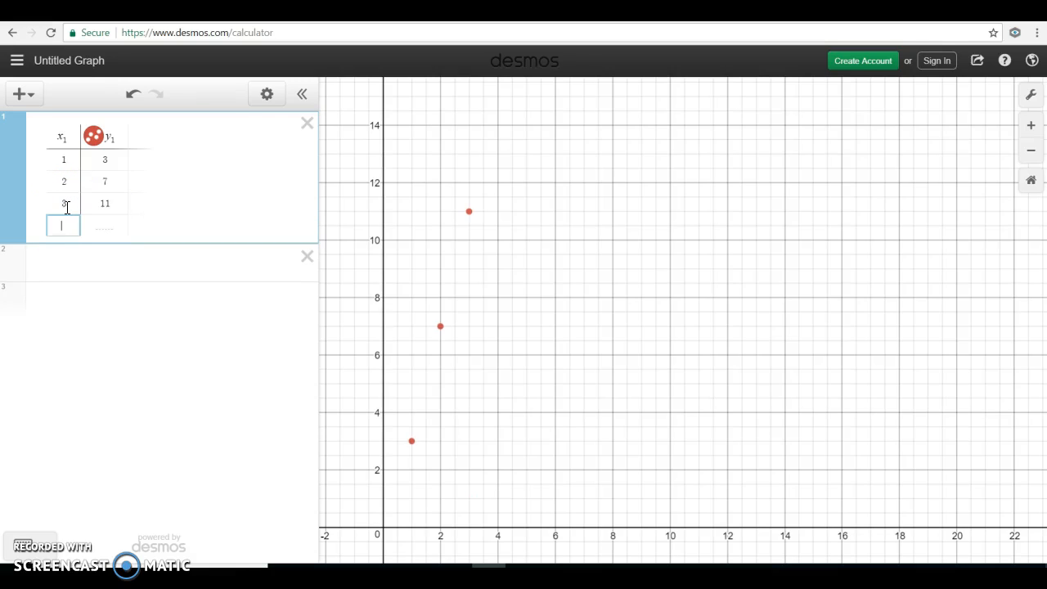
type("4")
key("Tab")
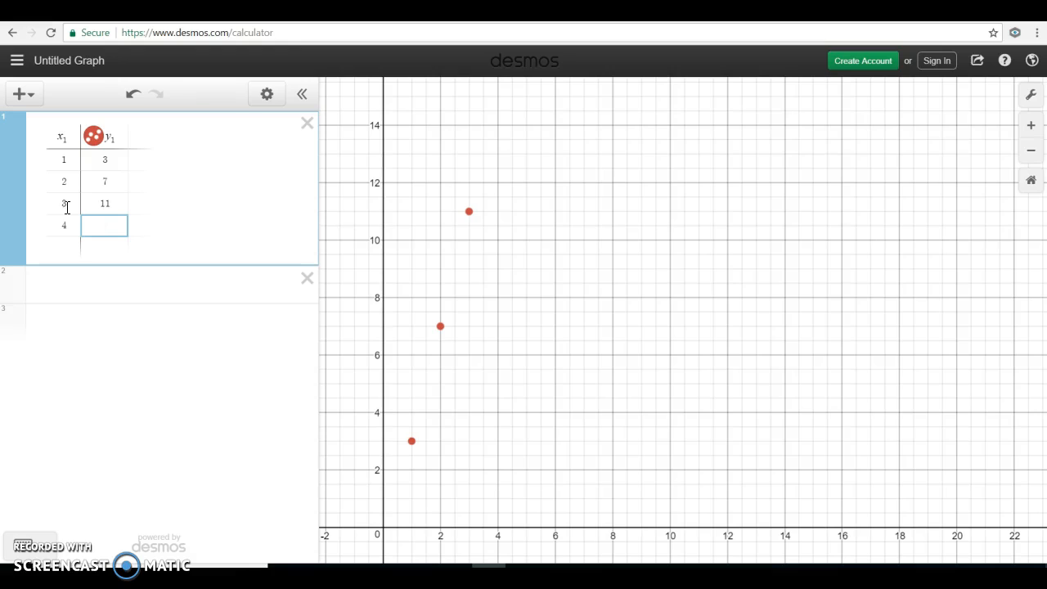
type("15")
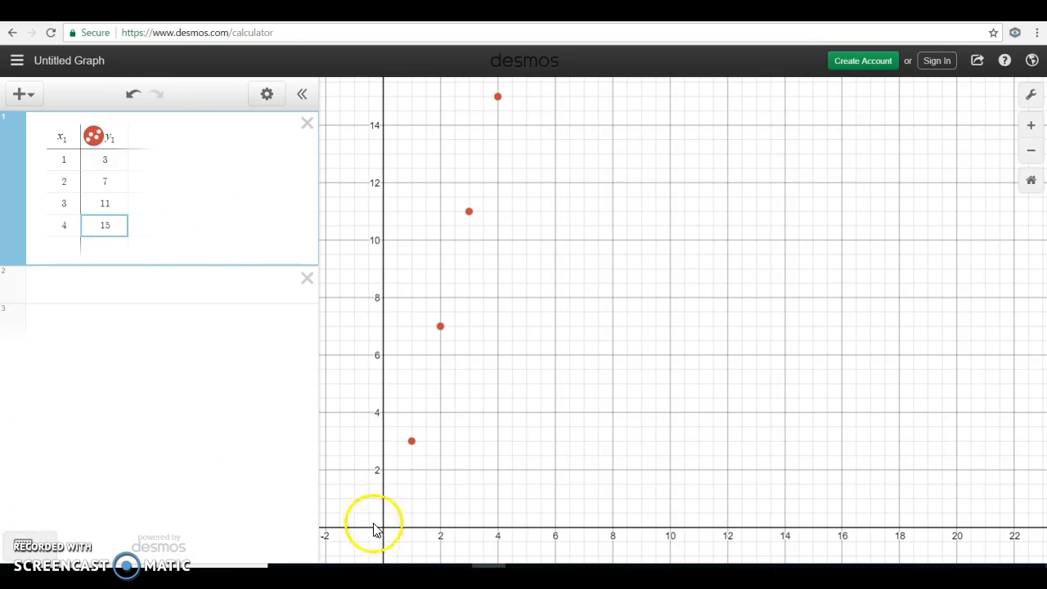
Set the x-axis upper limit to 6 and bring all four plotted points into view.
left_click(1030, 95)
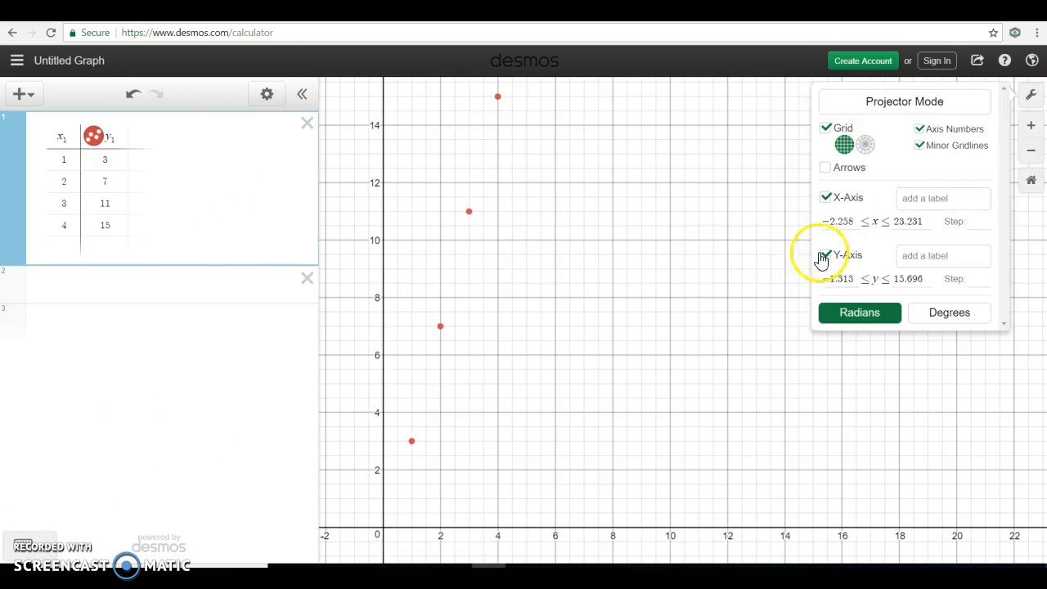
left_click_drag(893, 222, 938, 226)
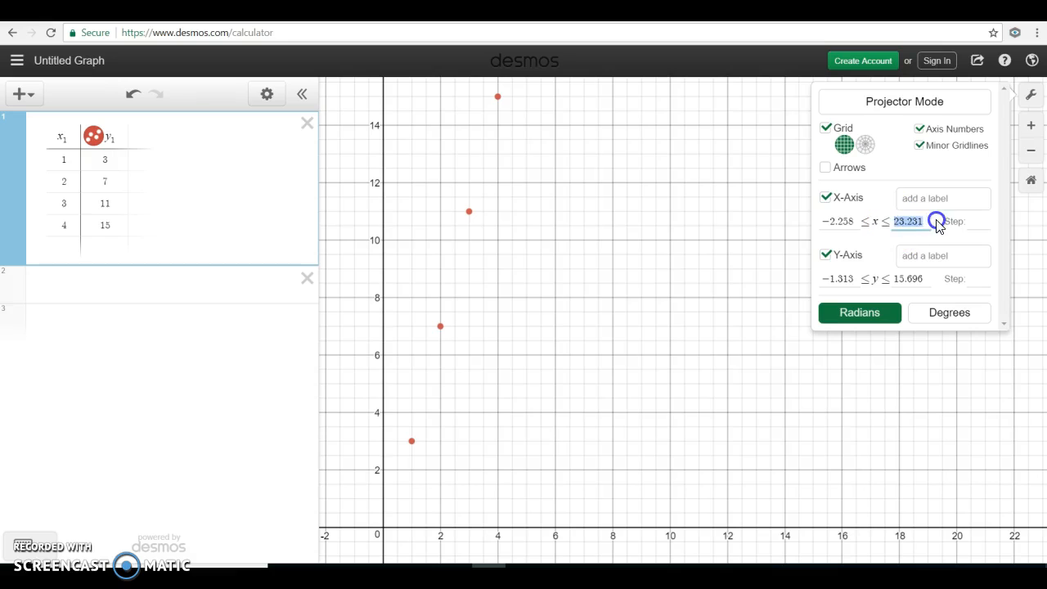
type("6")
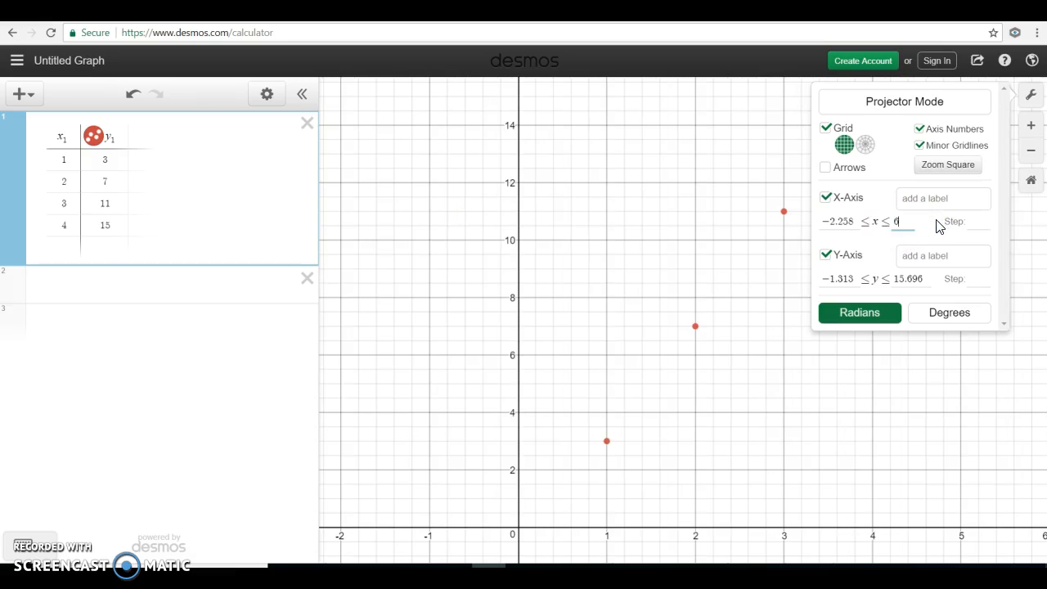
left_click_drag(755, 253, 581, 270)
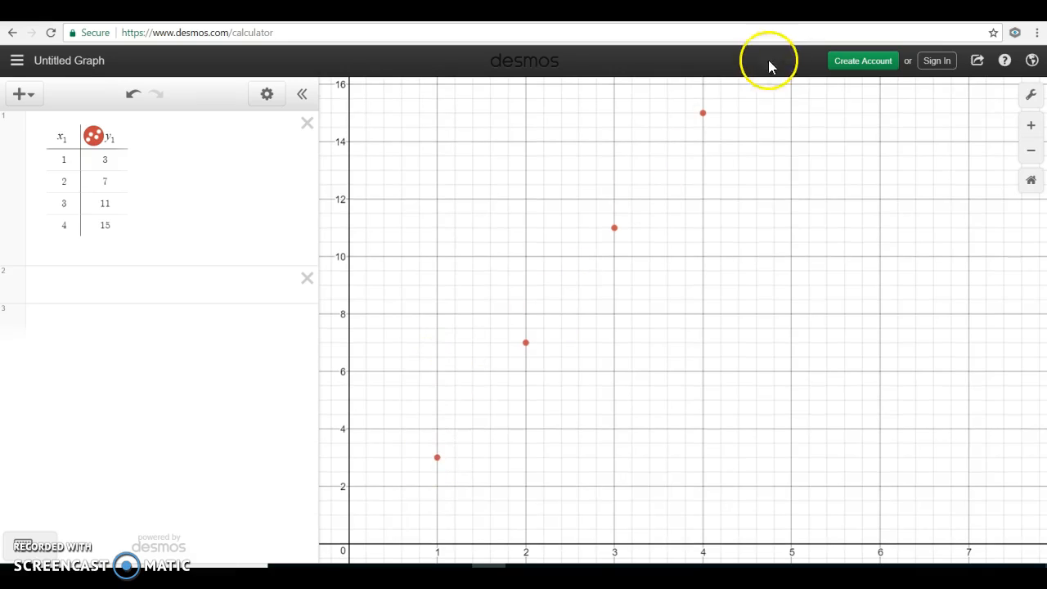
Enter the linear regression y₁ ~ mx₁ + b in the empty expression below the table.
left_click(128, 288)
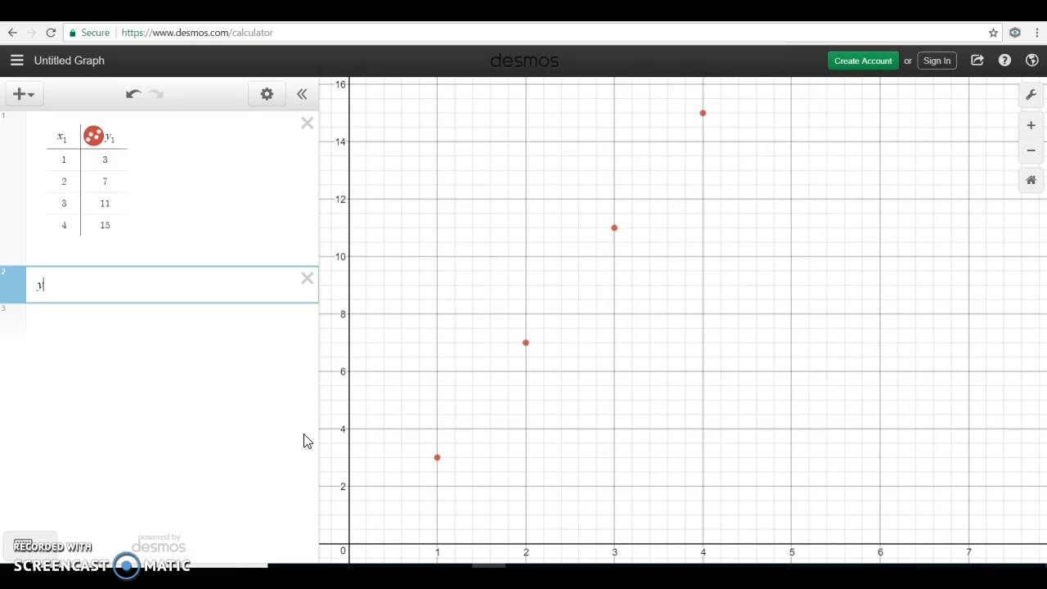
type("1")
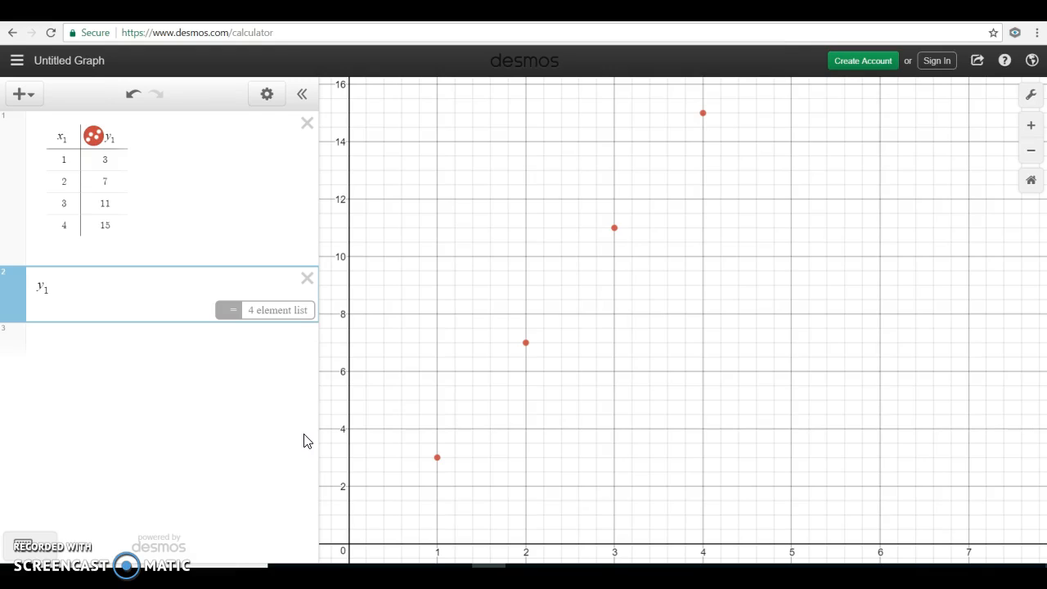
type("~")
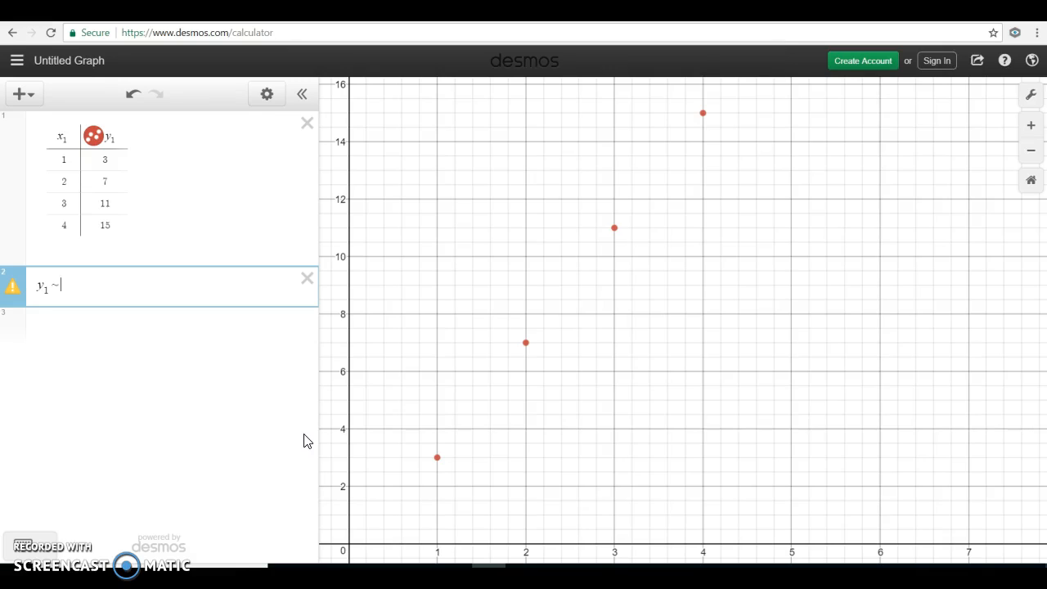
type("mx_1")
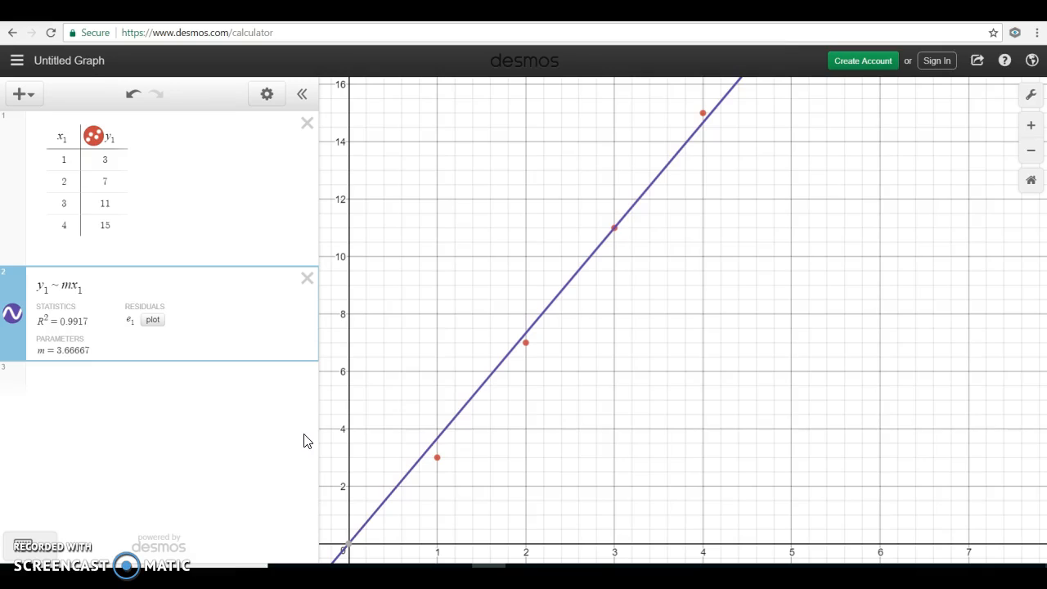
type("+b")
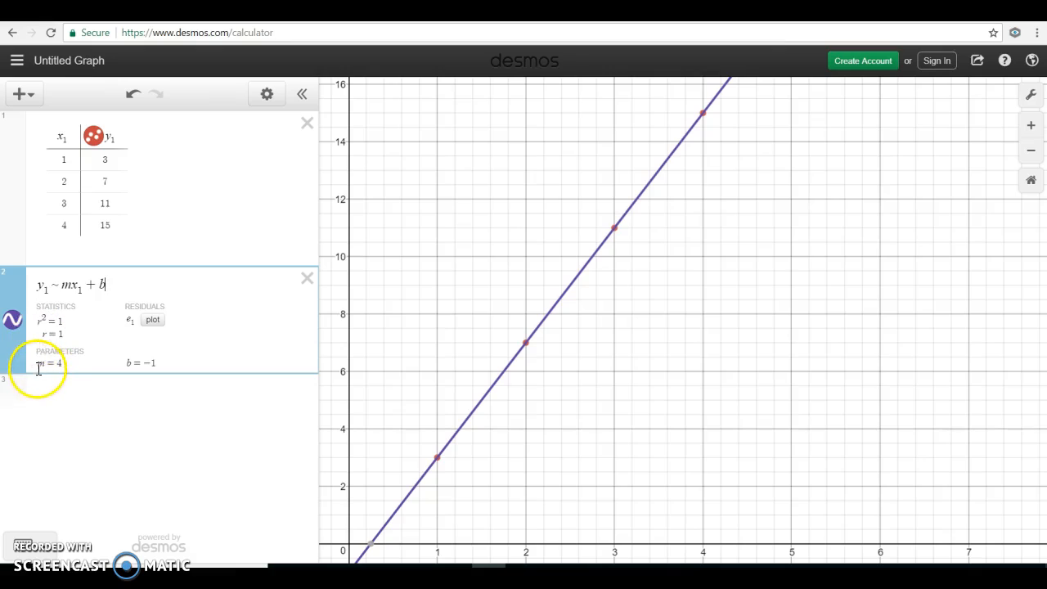
left_click_drag(49, 352, 118, 362)
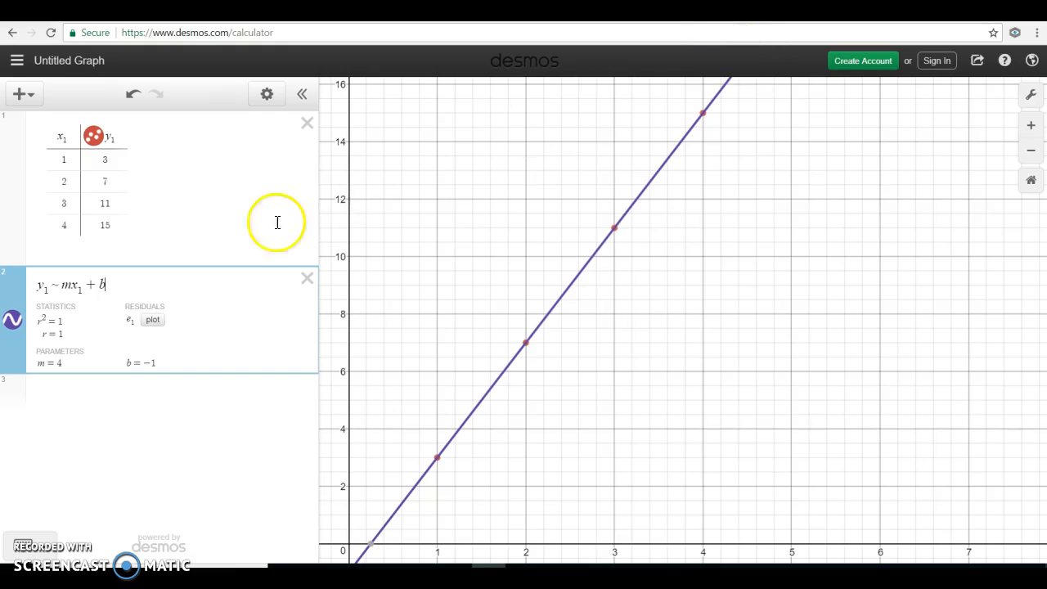
Rename the regression parameters m and b so the model reads y₁ ~ ax₁ + w.
left_click(78, 285)
key("BackSpace")
type("a")
left_click(95, 282)
key("BackSpace")
type("w")
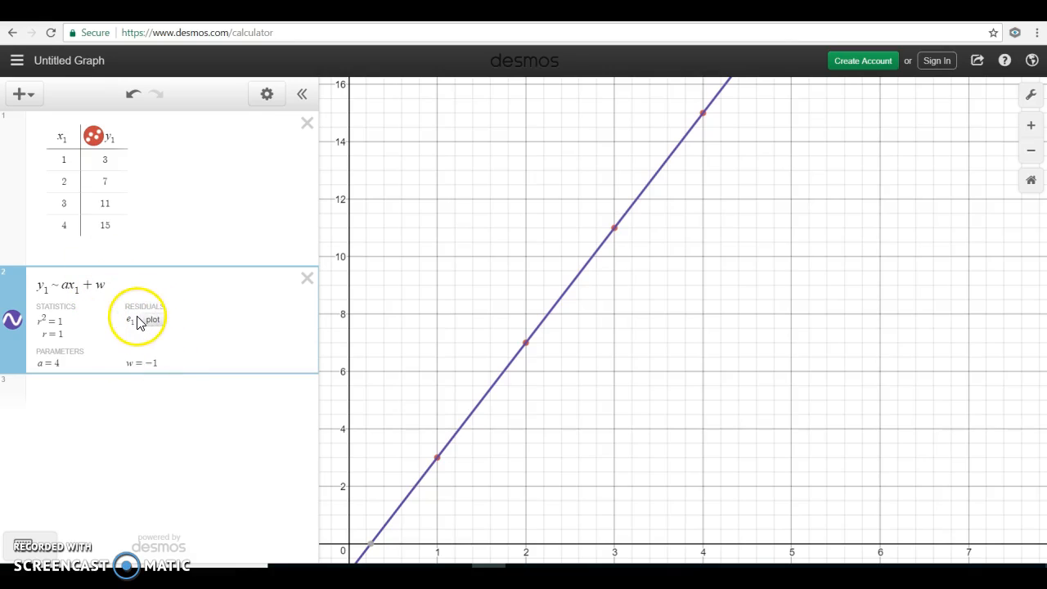
Change the y₁ value of the table's first row to 6.
left_click(104, 159)
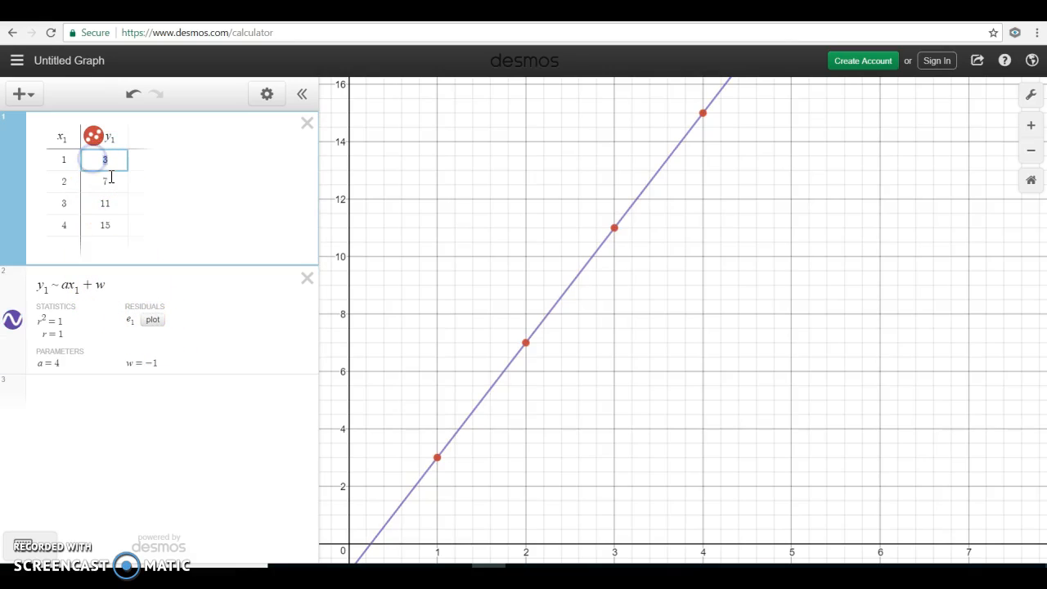
type("6")
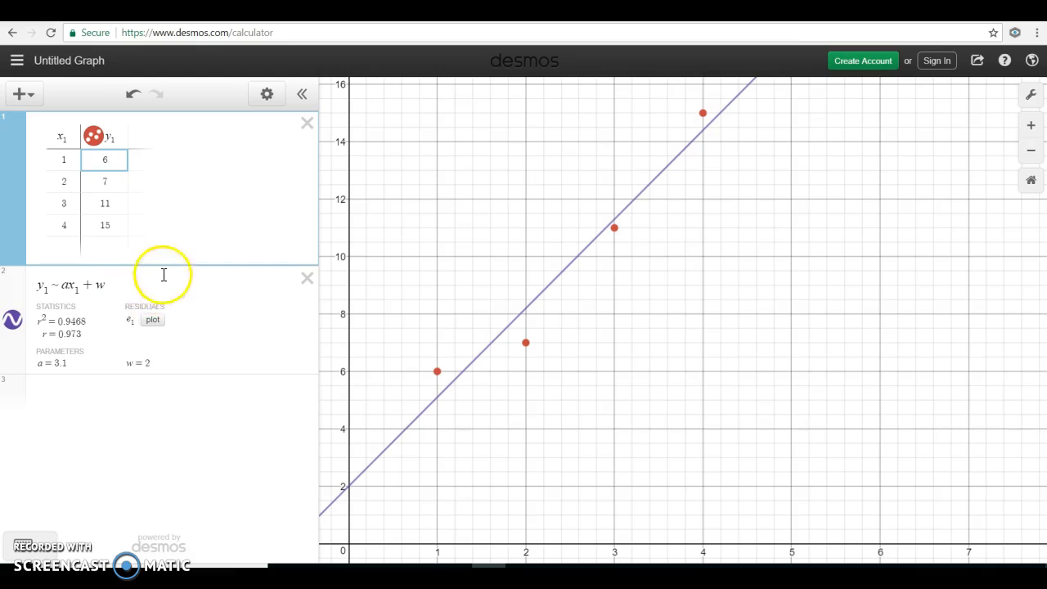
double_click(55, 285)
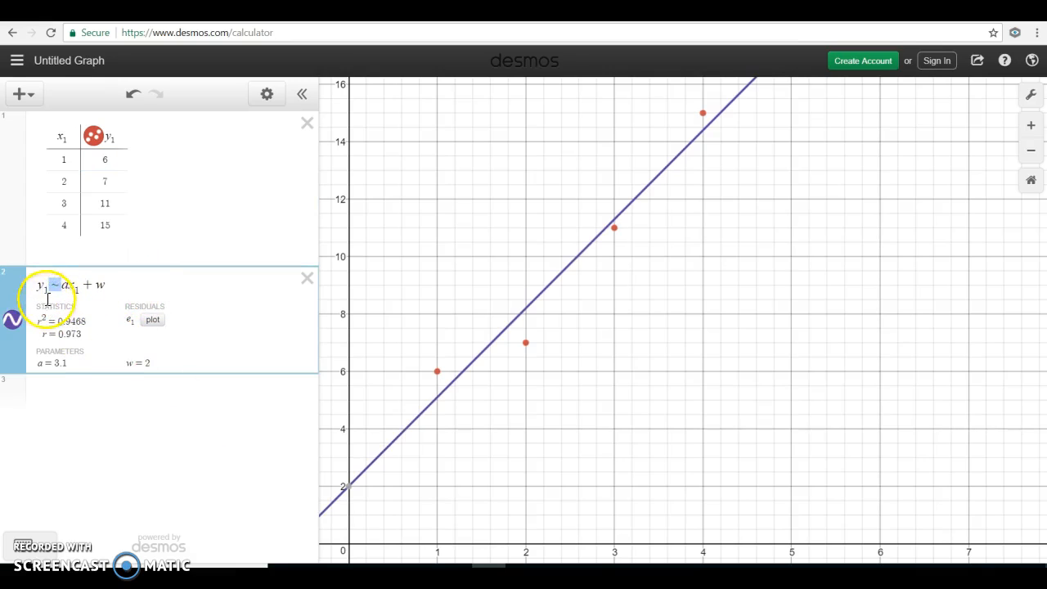
double_click(59, 137)
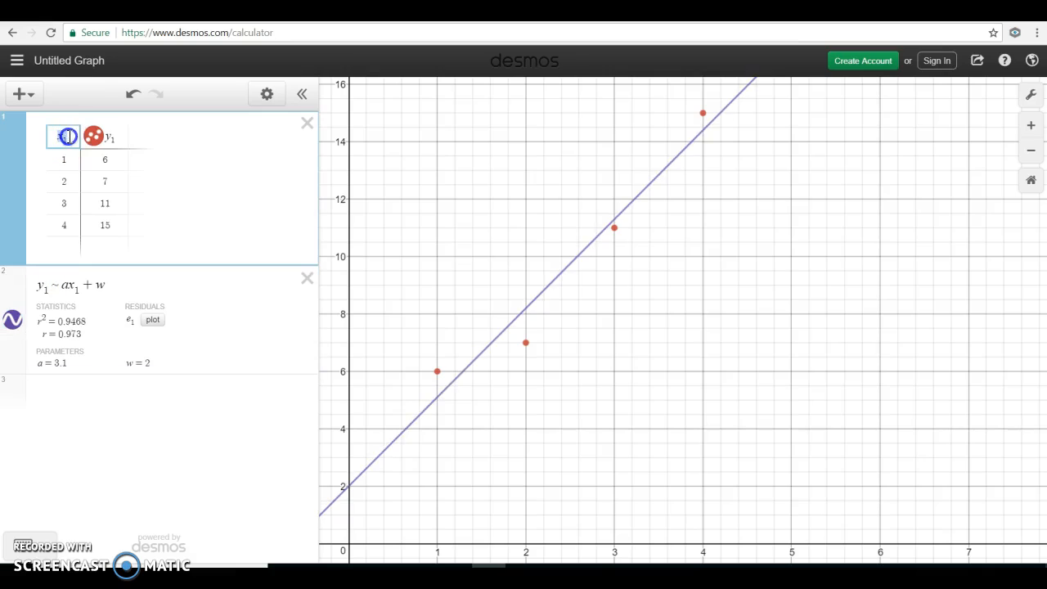
Insert a second table below the regression and enter the point (1, 2) in it.
left_click(98, 407)
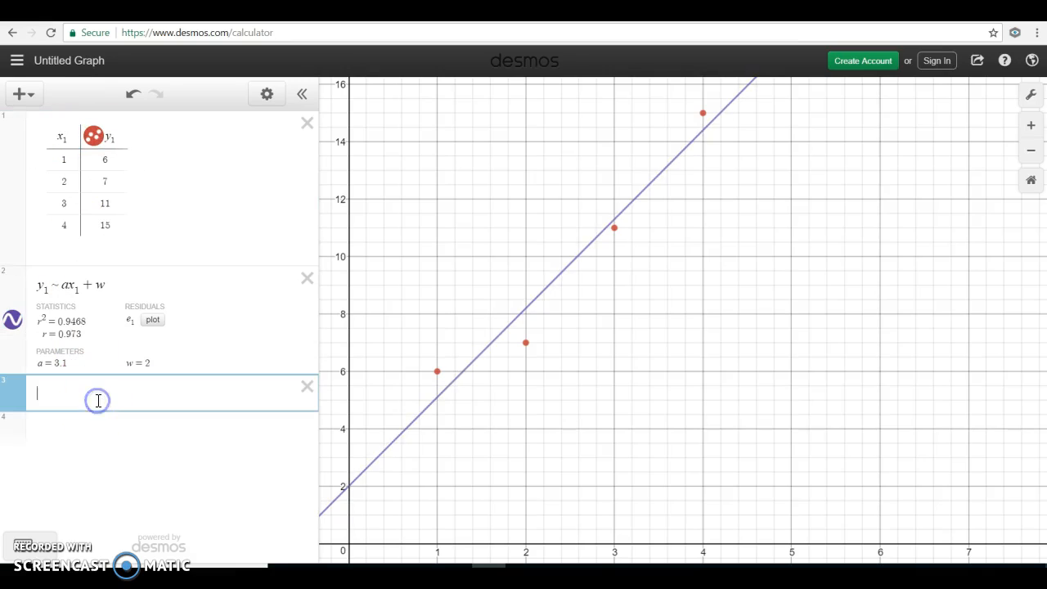
left_click(29, 102)
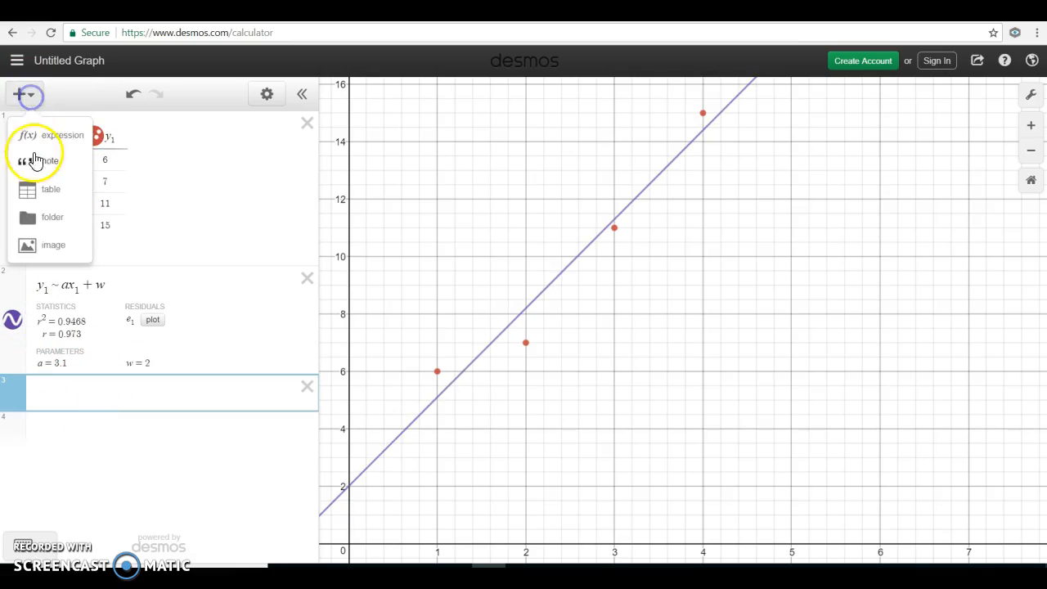
left_click(37, 188)
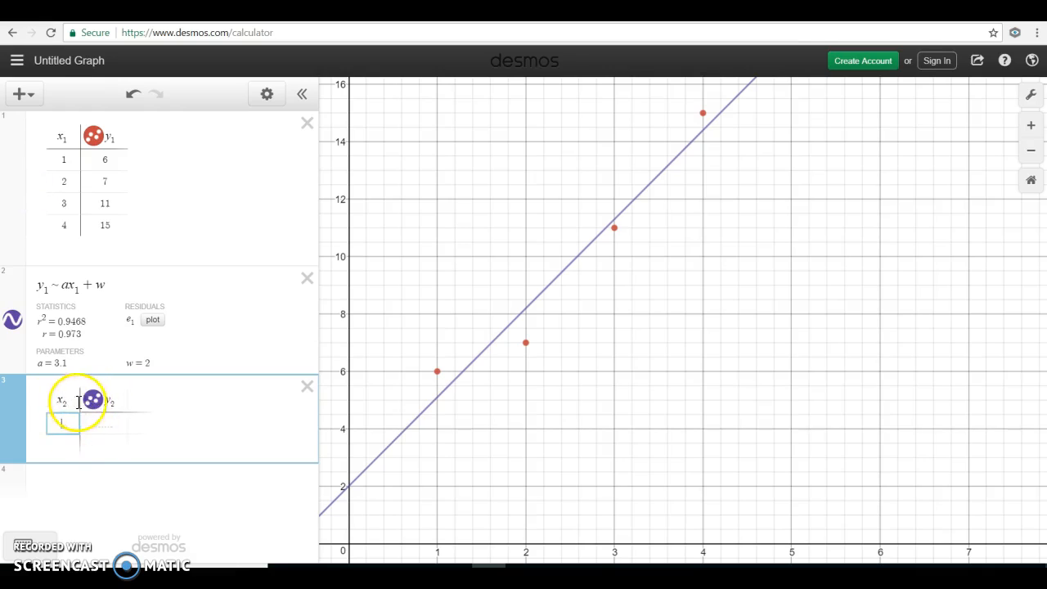
type("1")
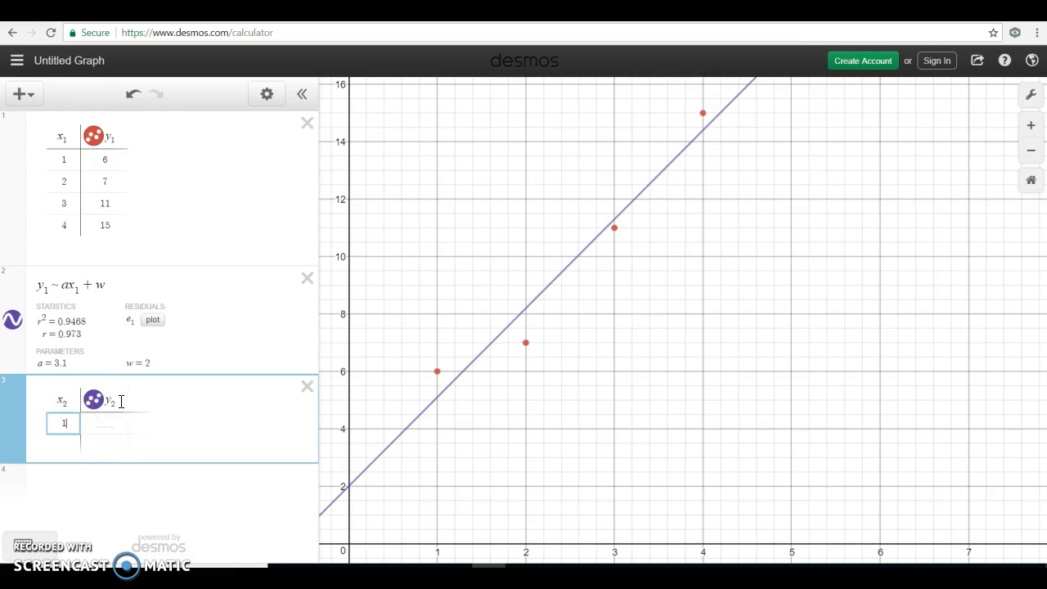
key("Return")
key("Right")
key("Up")
type("2")
key("Return")
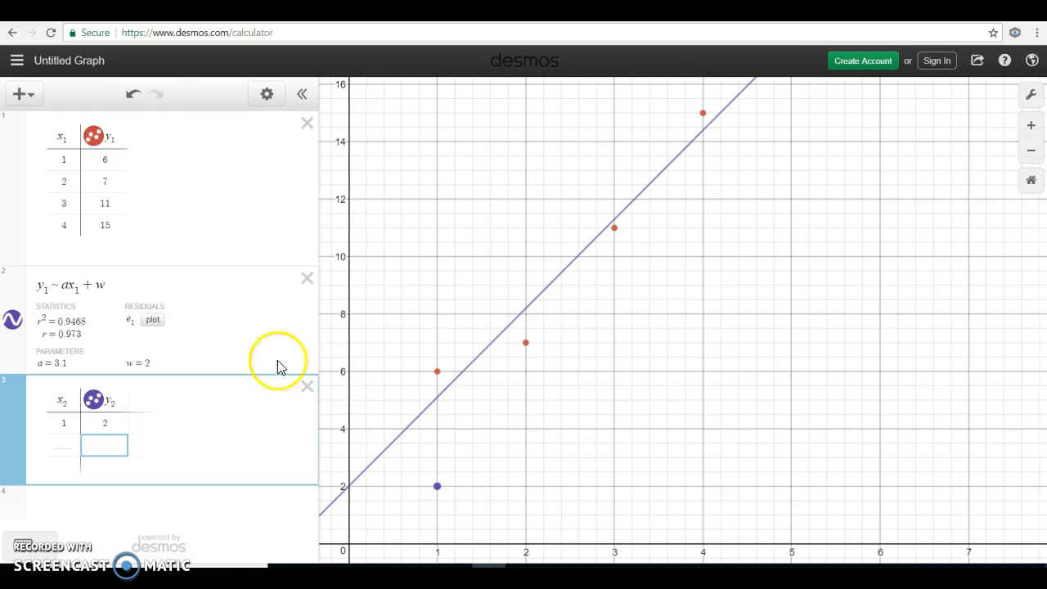
Enter the linear regression y₂ ~ mx₂ + b in a new expression below the second table.
left_click_drag(547, 458, 589, 440)
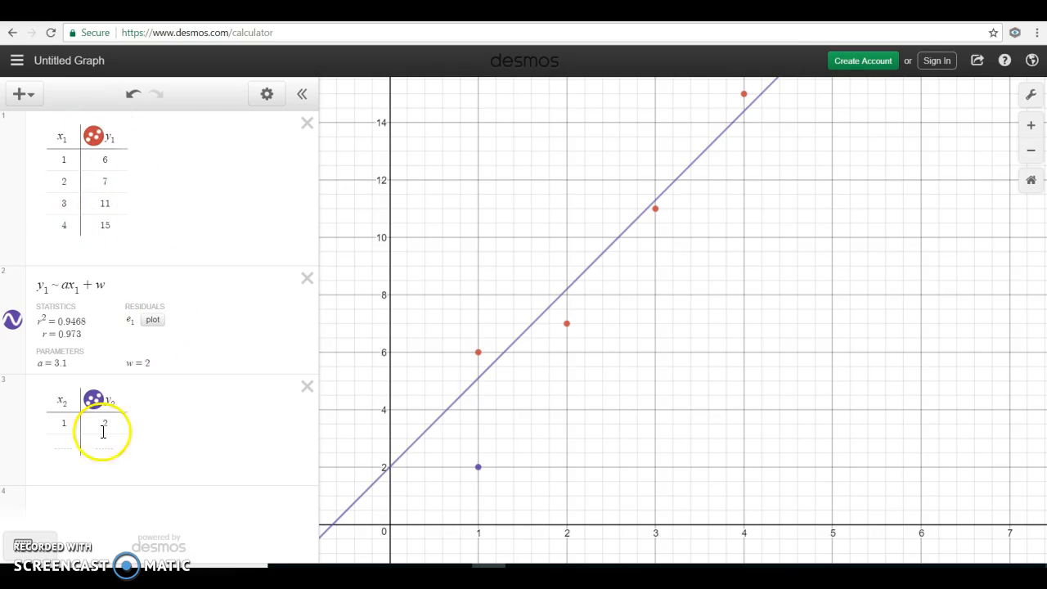
left_click(93, 501)
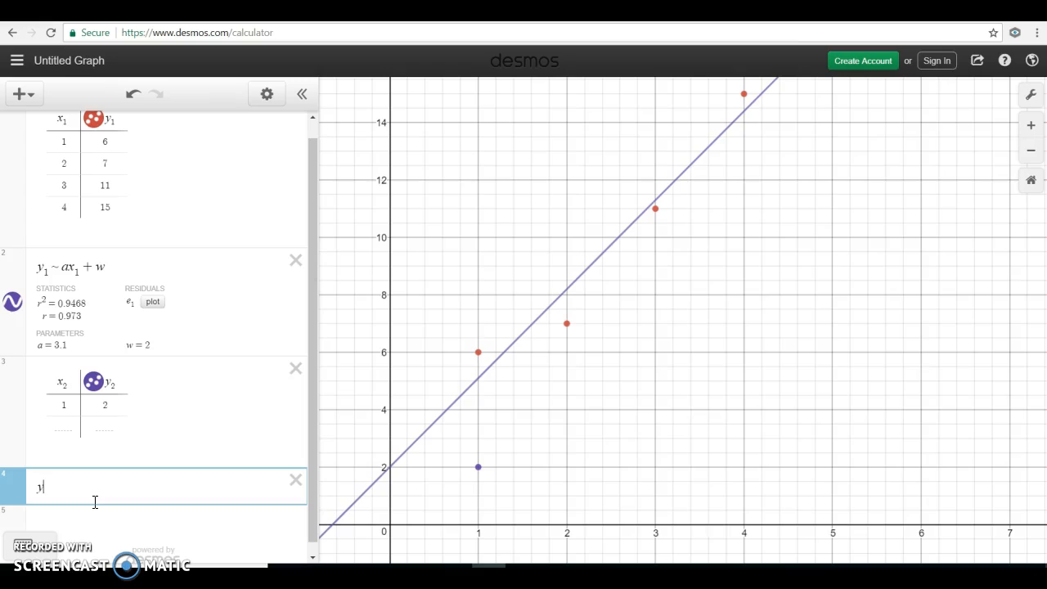
type("_2")
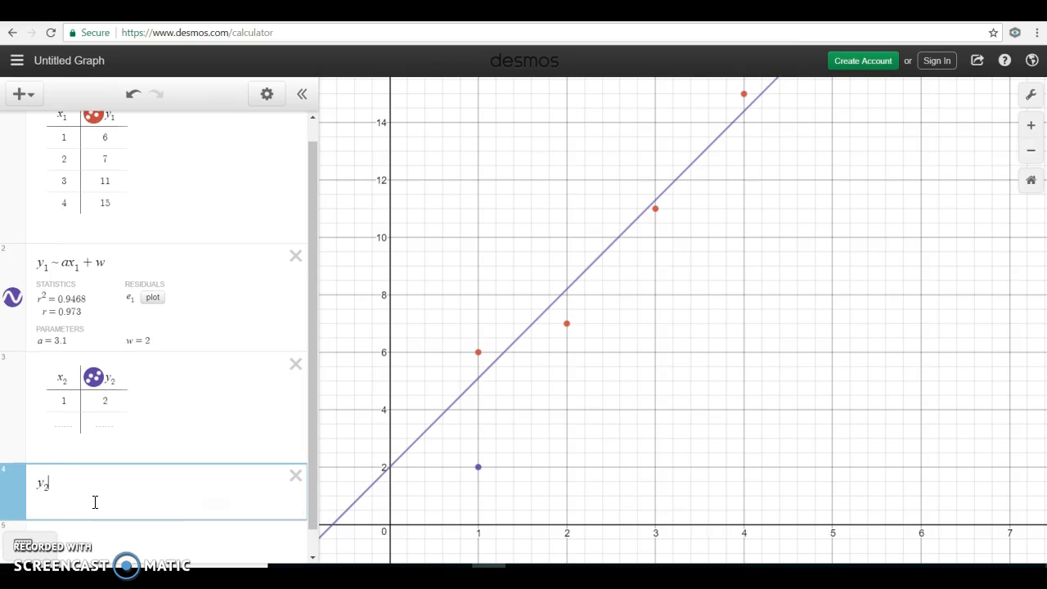
type(" ~ mx_2 + ")
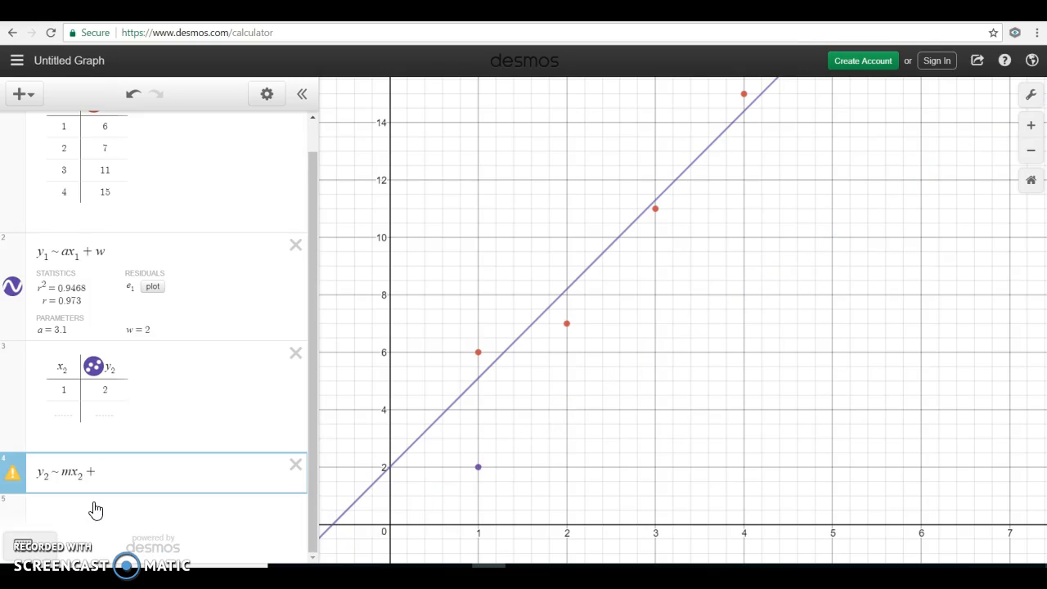
type("b")
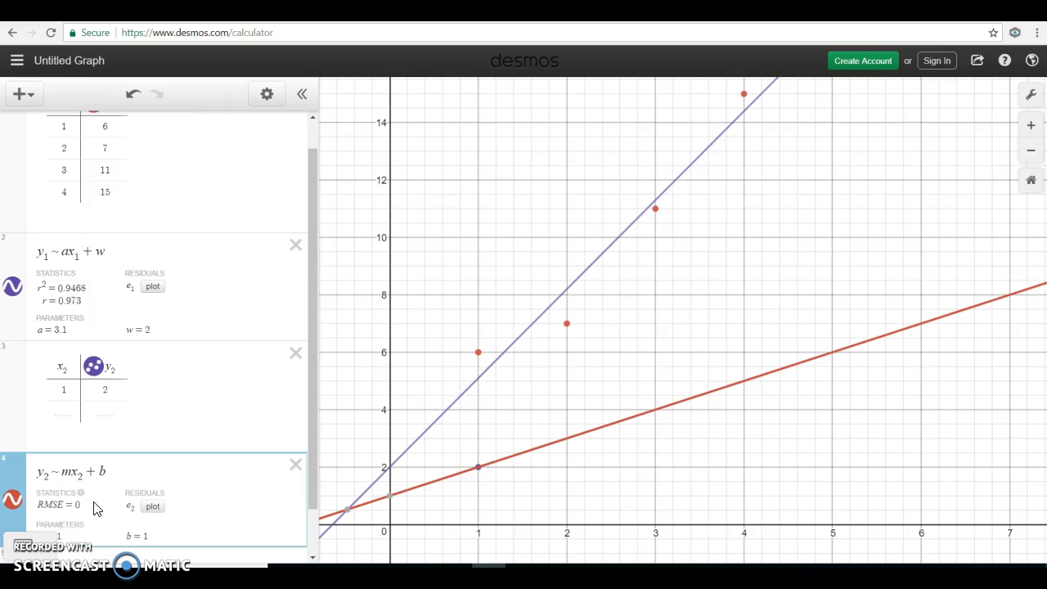
Add the point (2, 12) to the x₂/y₂ table.
left_click(191, 390)
left_click(223, 491)
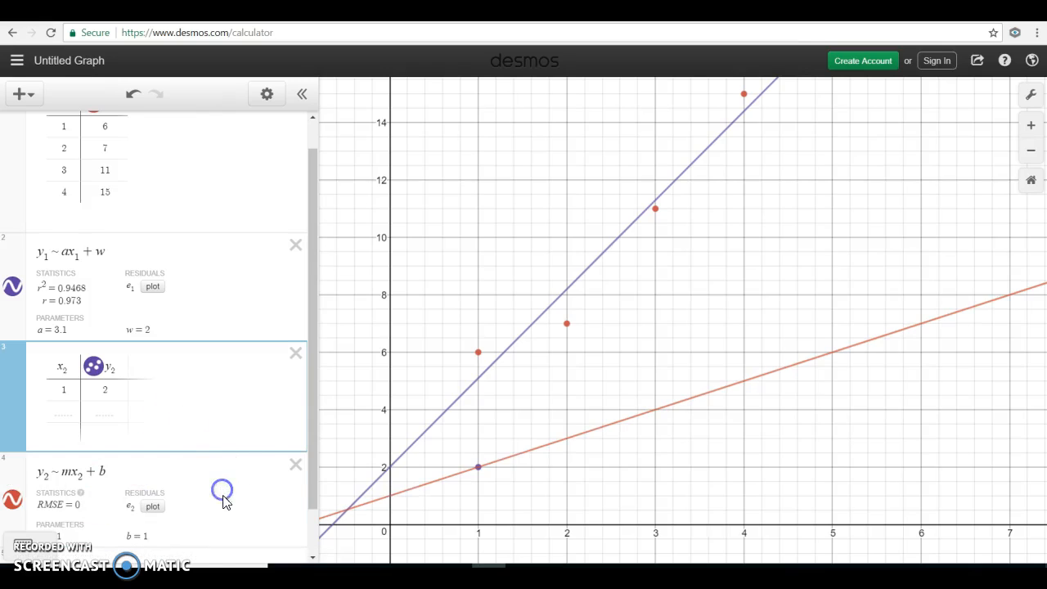
left_click(67, 408)
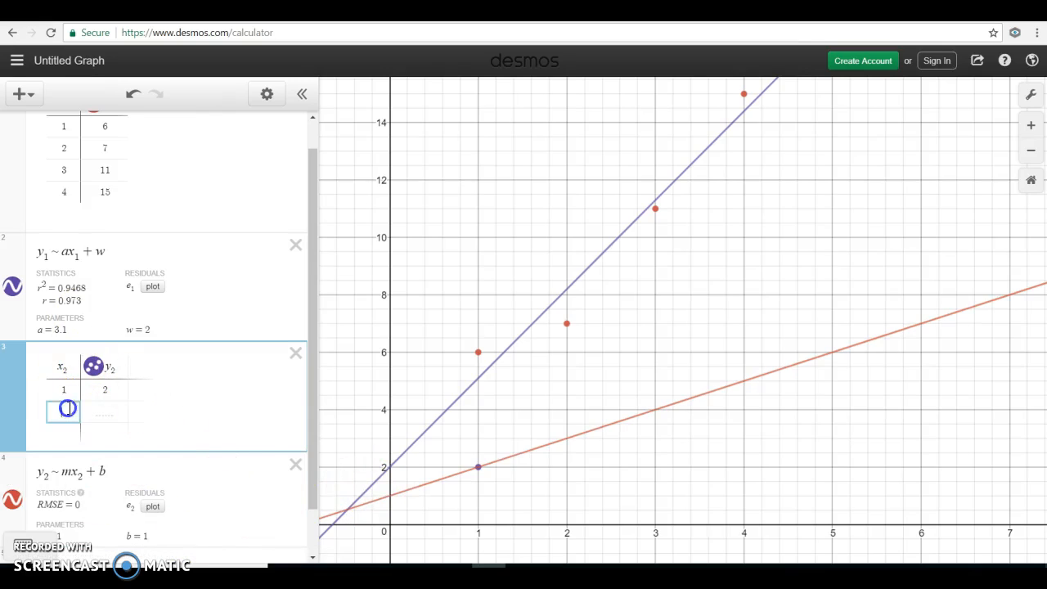
type("2")
key("Tab")
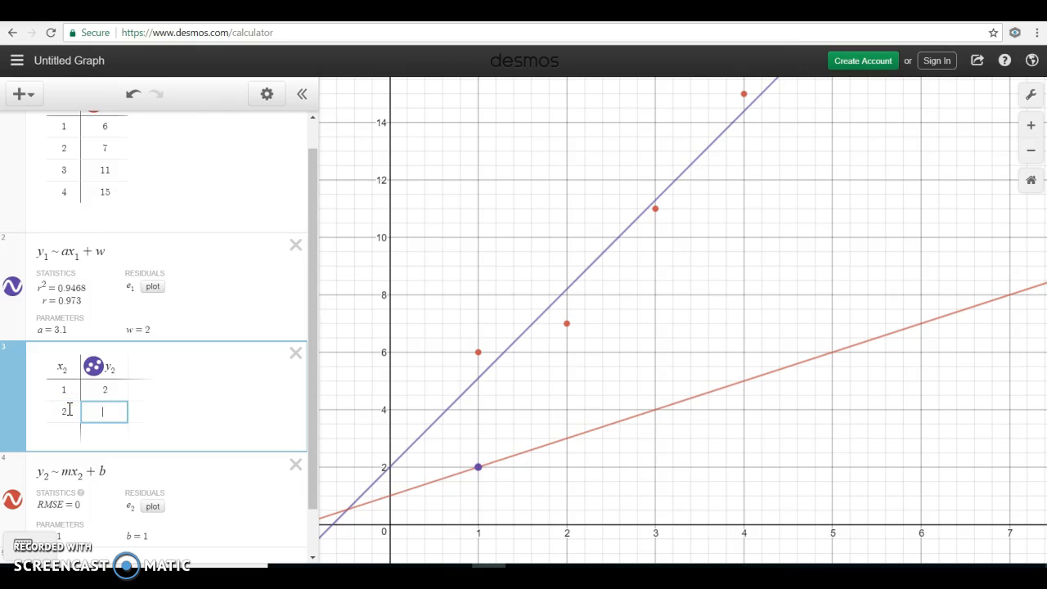
type("12")
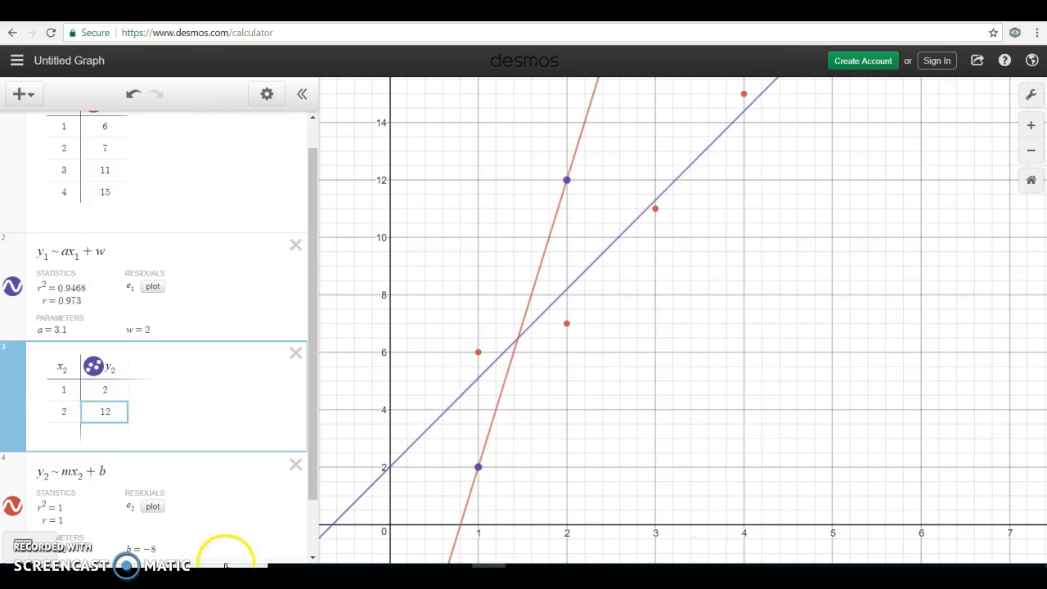
left_click(219, 514)
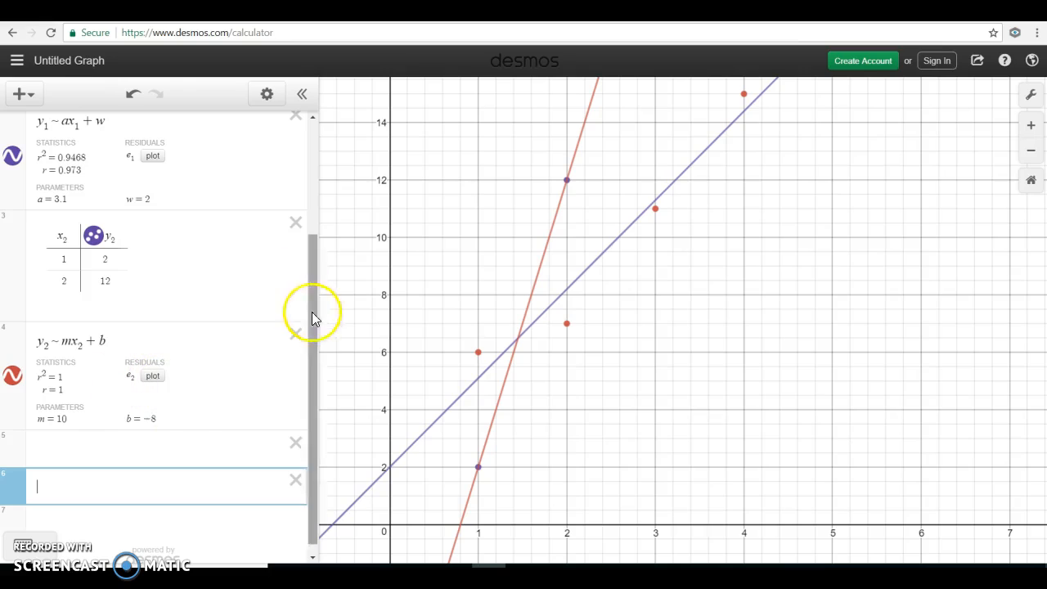